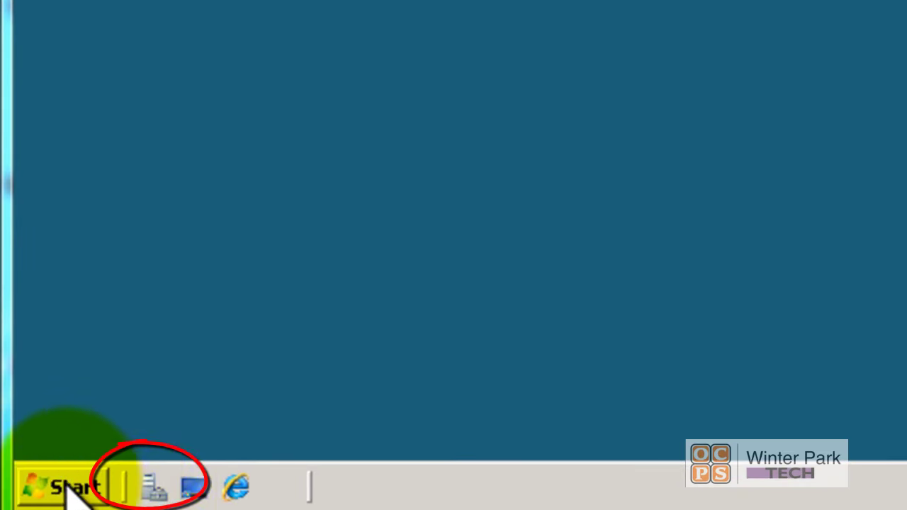
- Launch Server Manager and grant the User Account Control permission request
left_click(150, 487)
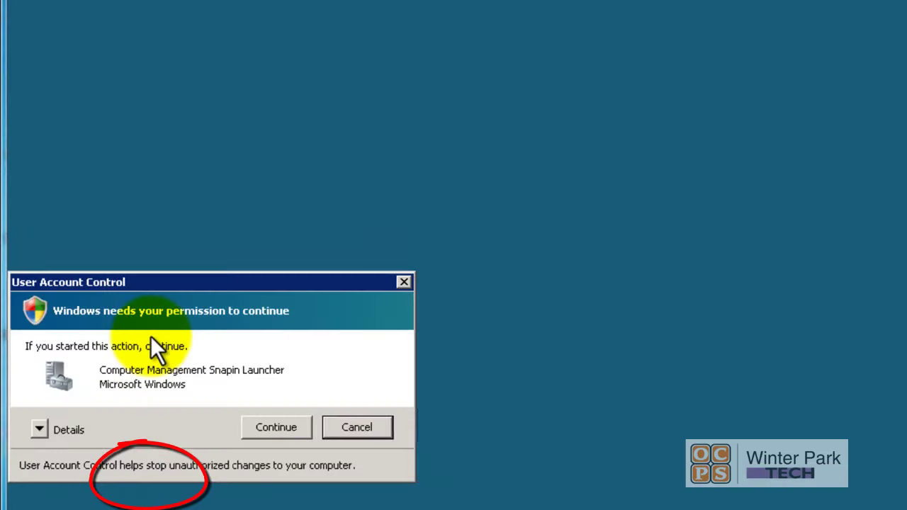
left_click(207, 447)
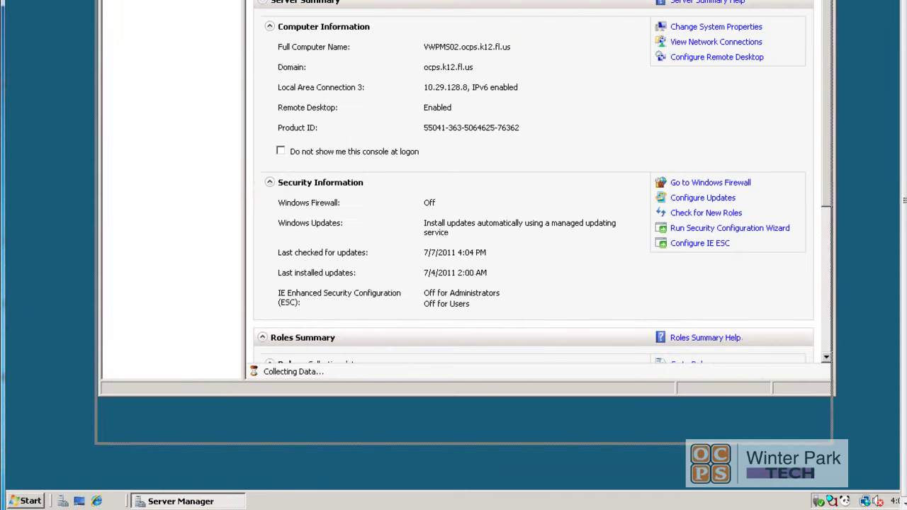
left_click_drag(328, 2, 326, 2)
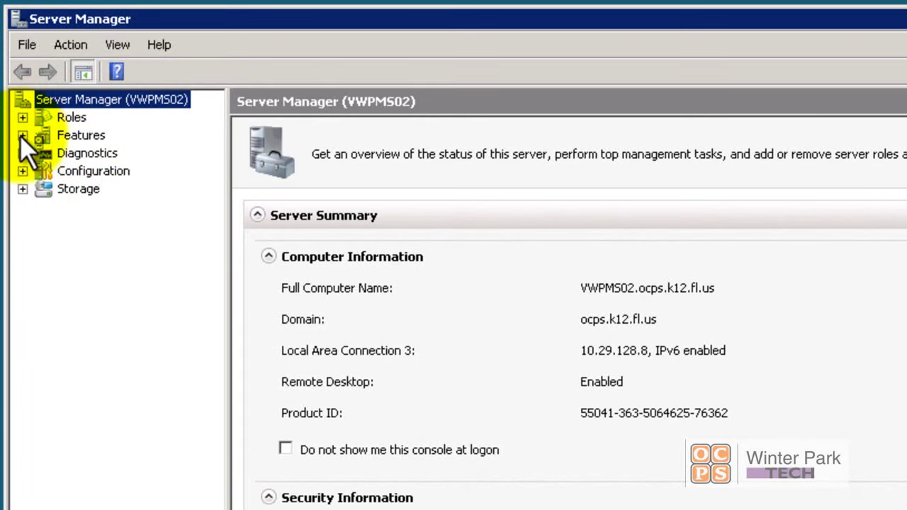
- Select Command-line Tools under Windows Server Backup Features in the Add Features Wizard and cancel the wizard
left_click(58, 134)
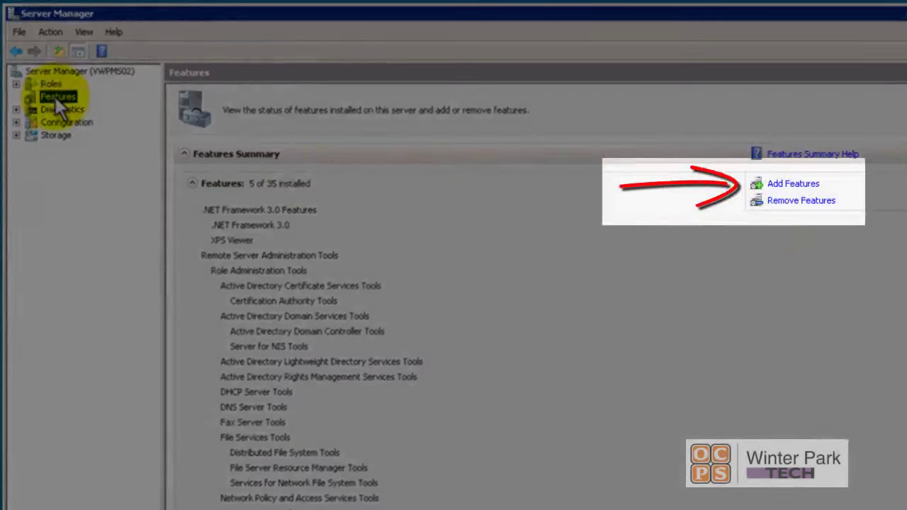
left_click(792, 186)
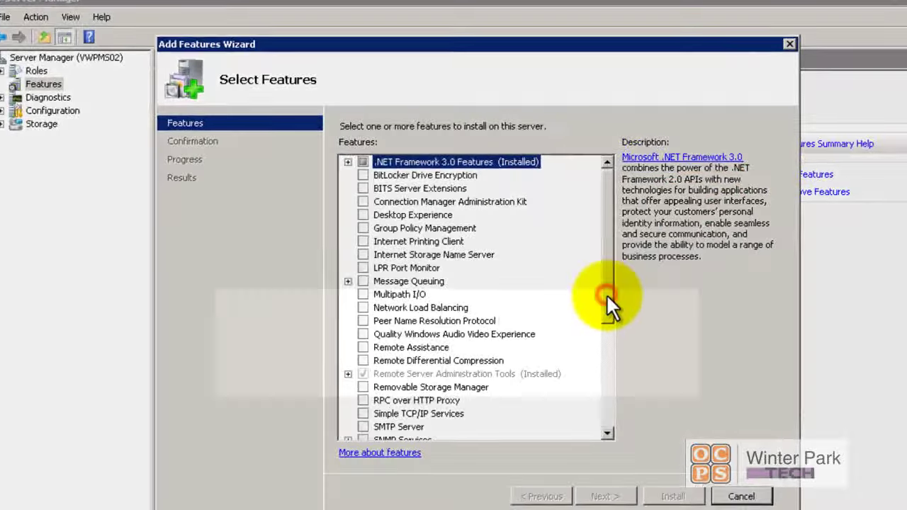
left_click_drag(600, 299, 598, 410)
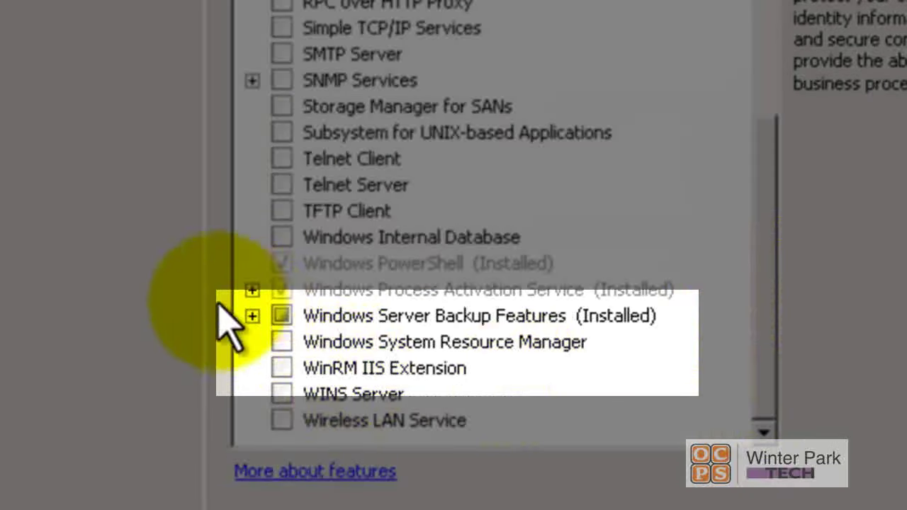
left_click(253, 316)
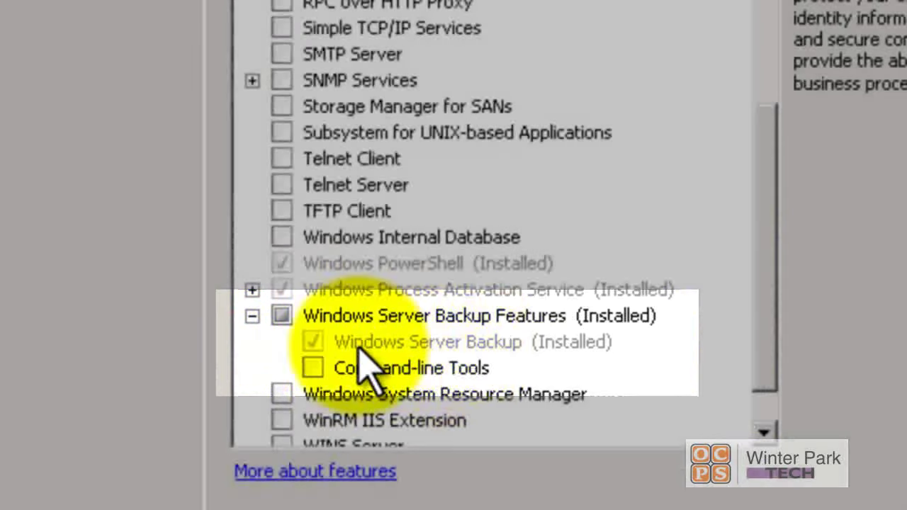
left_click(313, 368)
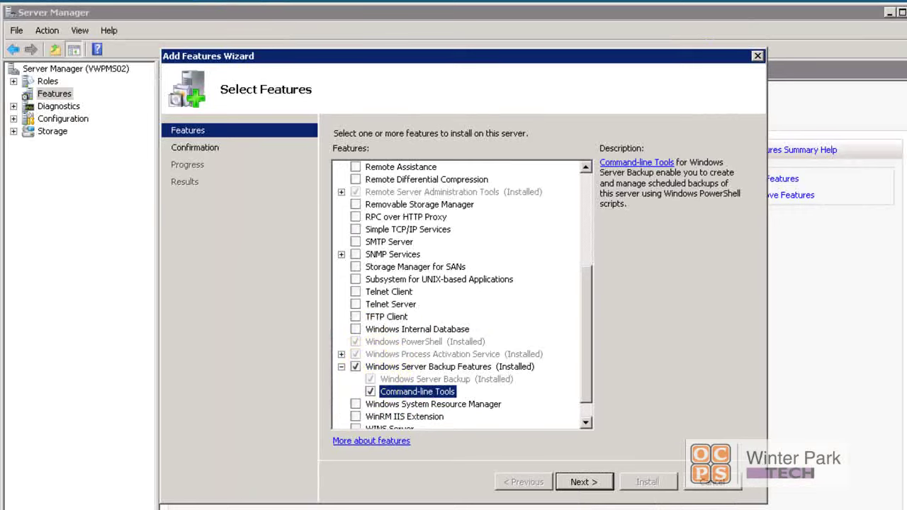
left_click(710, 482)
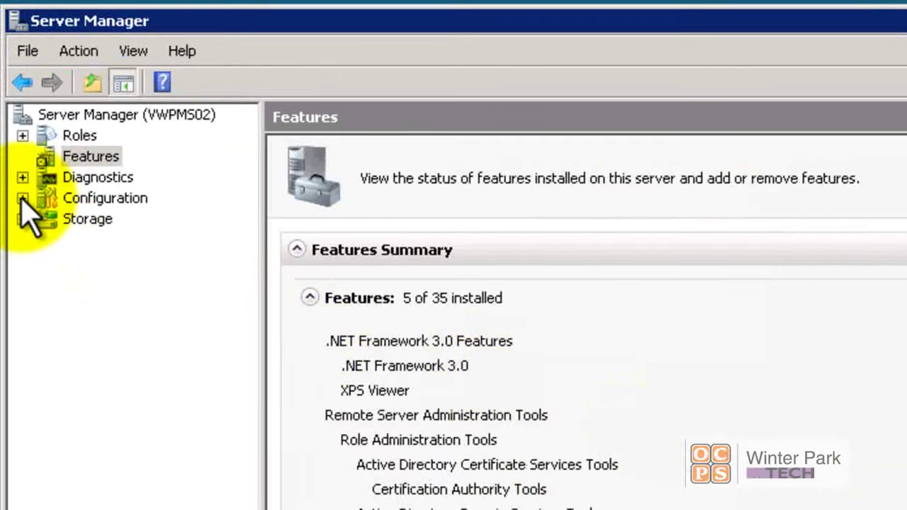
- Check the members of the Backup Operators local group in the server configuration and close its properties
left_click(22, 198)
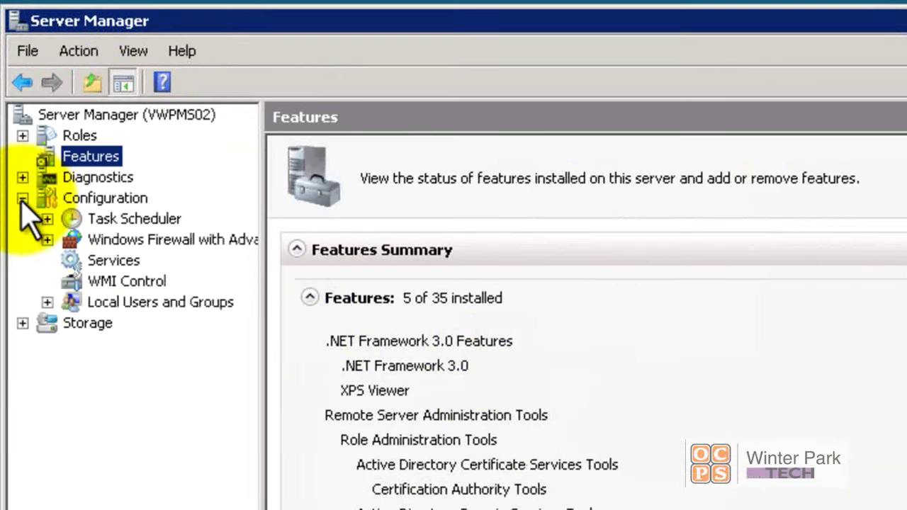
left_click(47, 302)
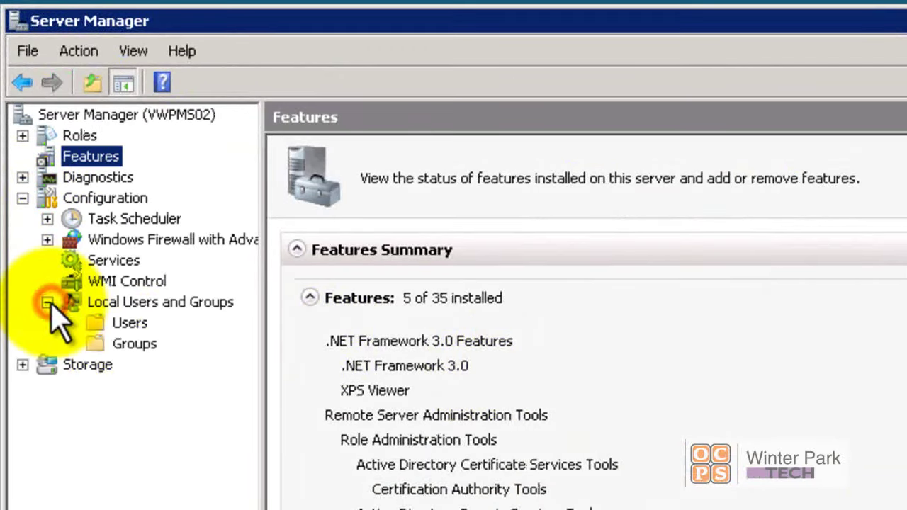
left_click(135, 344)
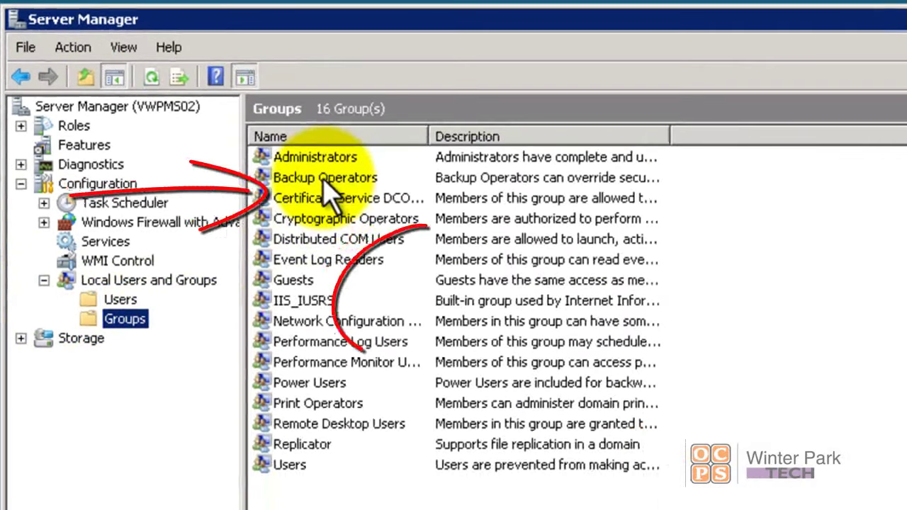
double_click(325, 179)
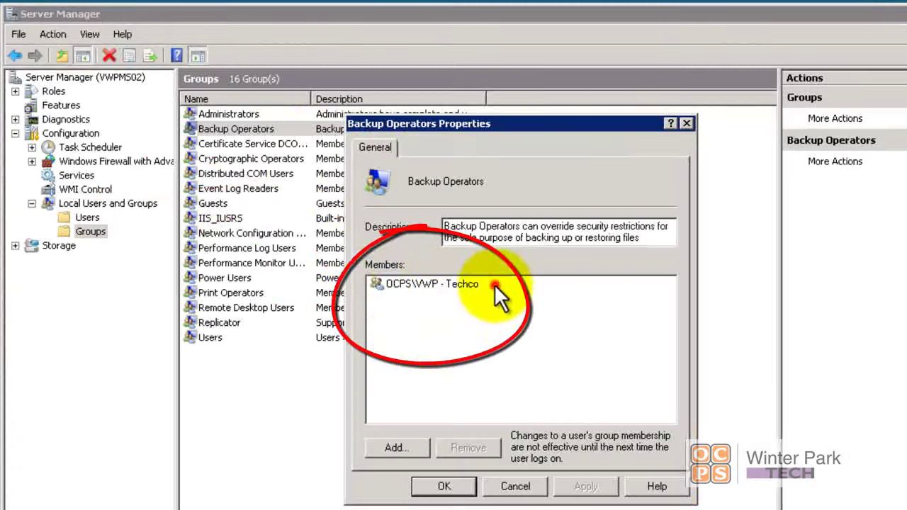
left_click(494, 285)
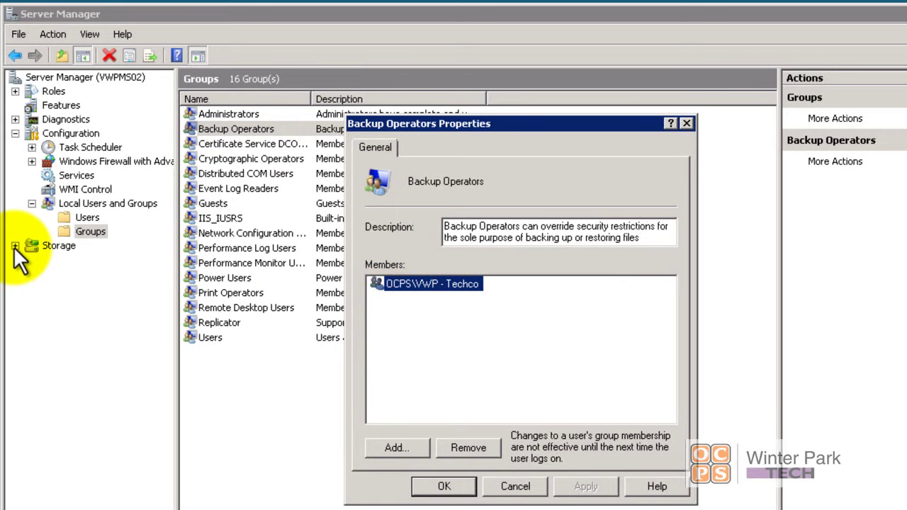
key("Return")
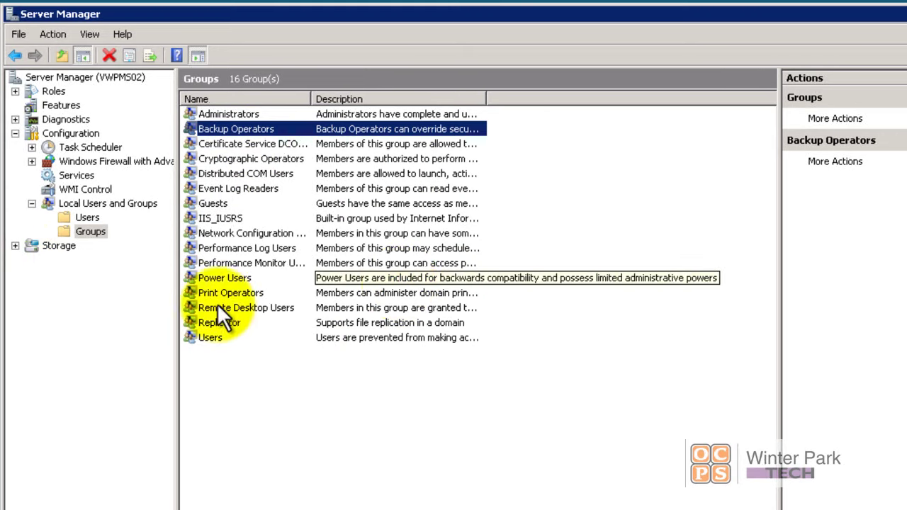
- Display Windows Server Backup under Storage and widen its central pane
left_click(14, 246)
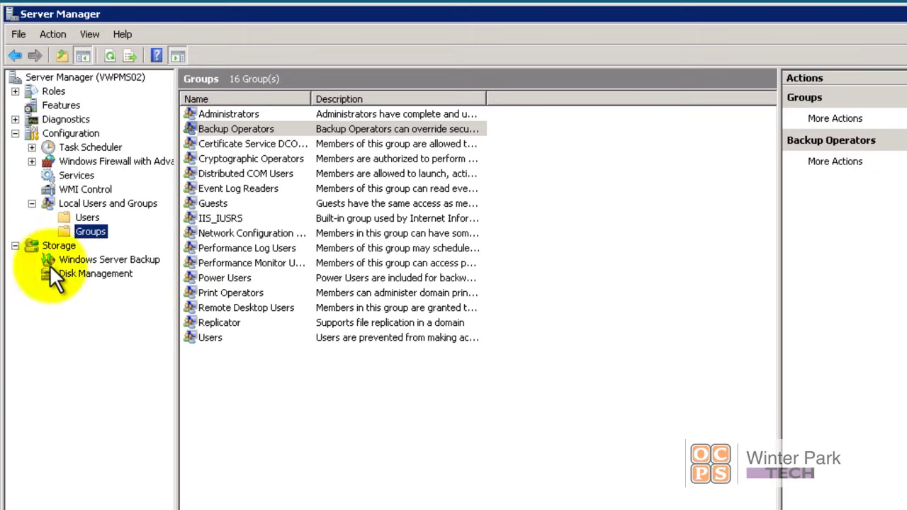
left_click(96, 260)
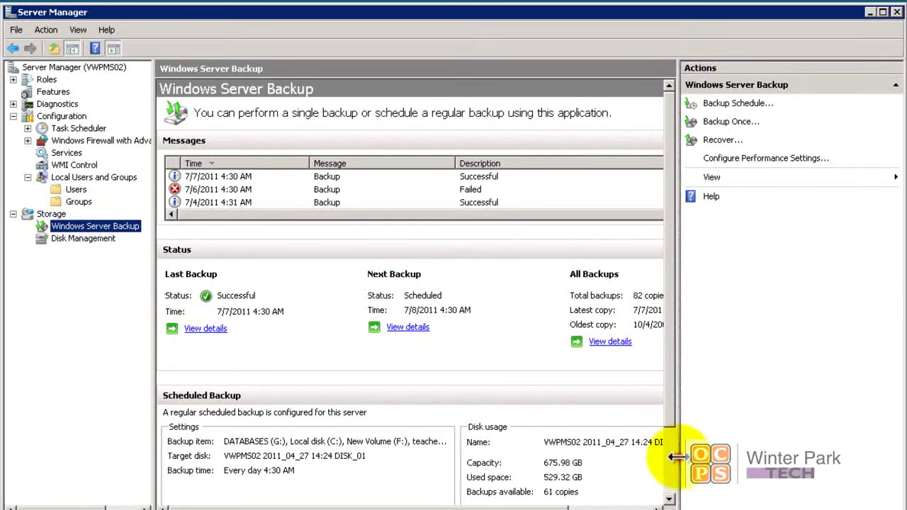
left_click_drag(677, 457, 701, 457)
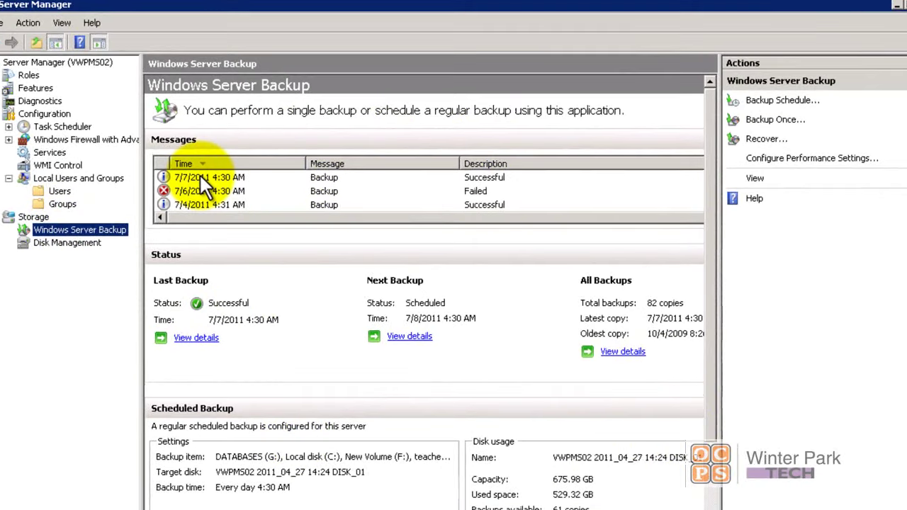
- Examine the recent backup entries in the Windows Server Backup messages
left_click(200, 175)
left_click(186, 190)
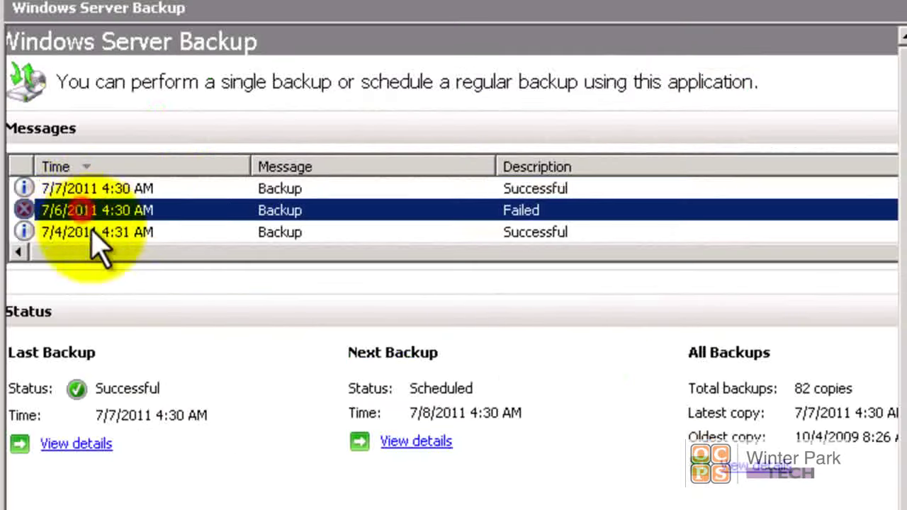
left_click(237, 218)
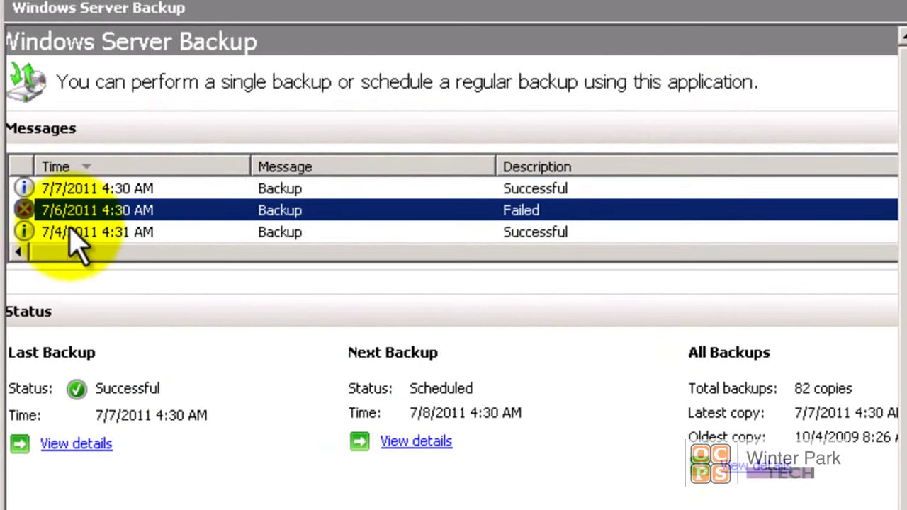
left_click(62, 188)
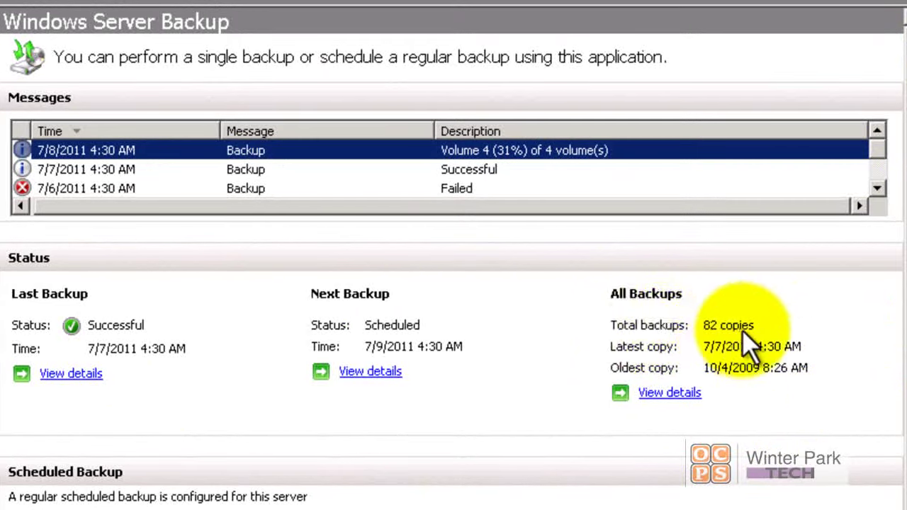
- Review the details of all available backup copies and close the details window
left_click(673, 393)
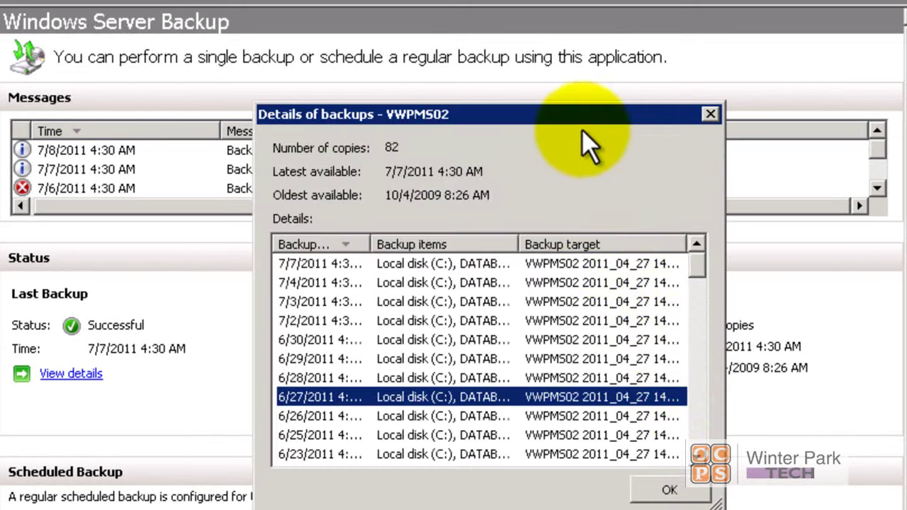
left_click_drag(583, 119, 740, 86)
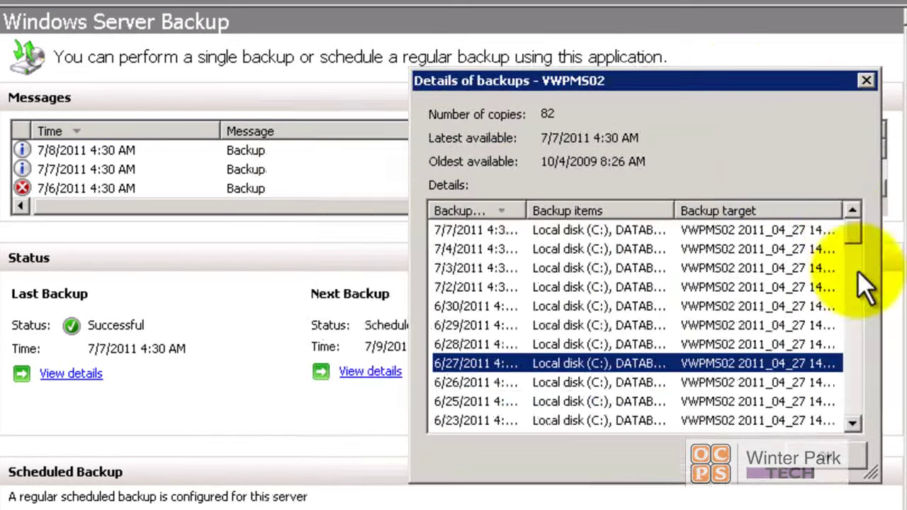
left_click_drag(850, 233, 865, 178)
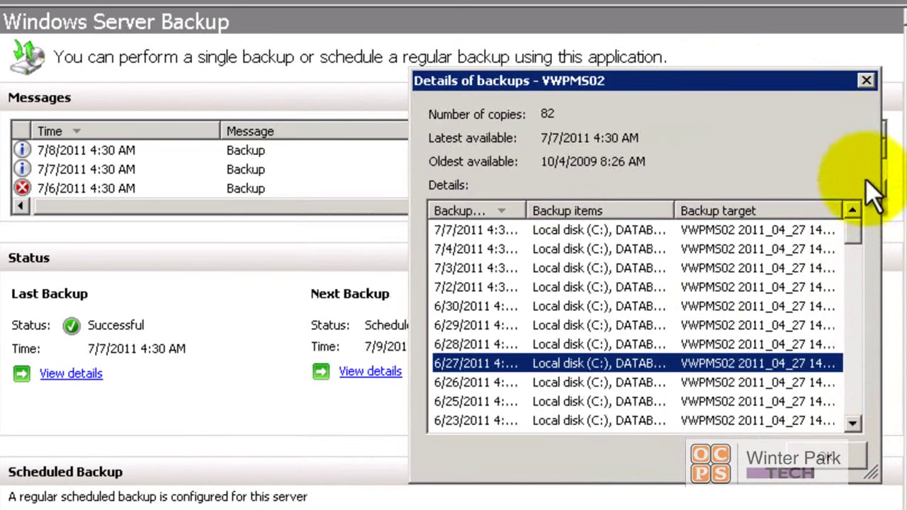
left_click(867, 80)
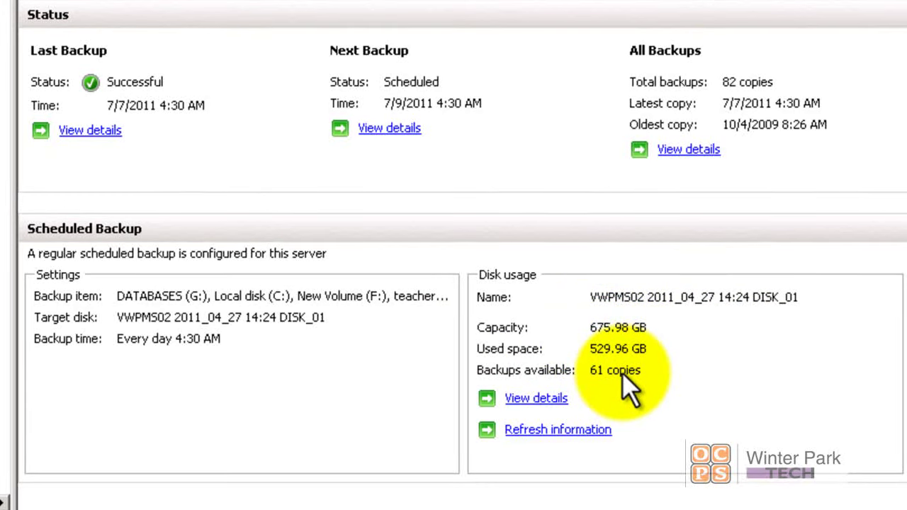
- Review the scheduled backup disk's usage details and its list of backup copies, and close the window
left_click(533, 401)
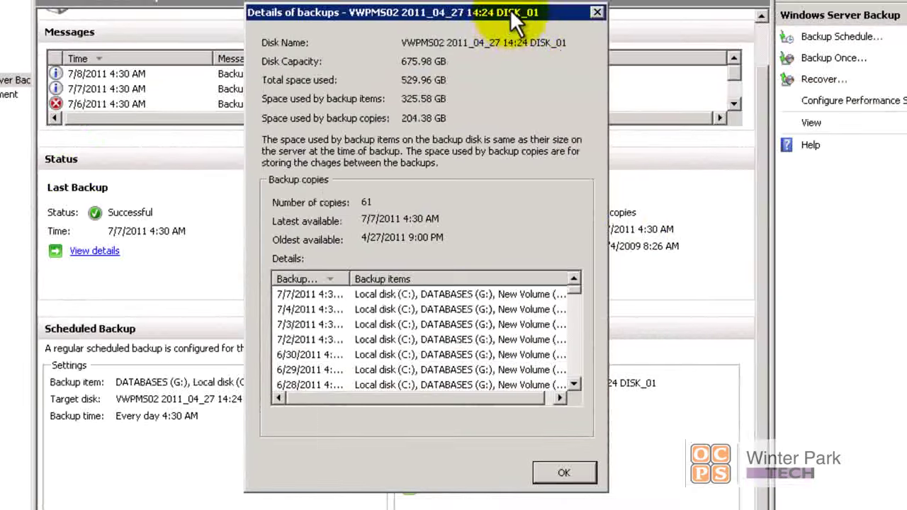
left_click_drag(542, 15, 617, 21)
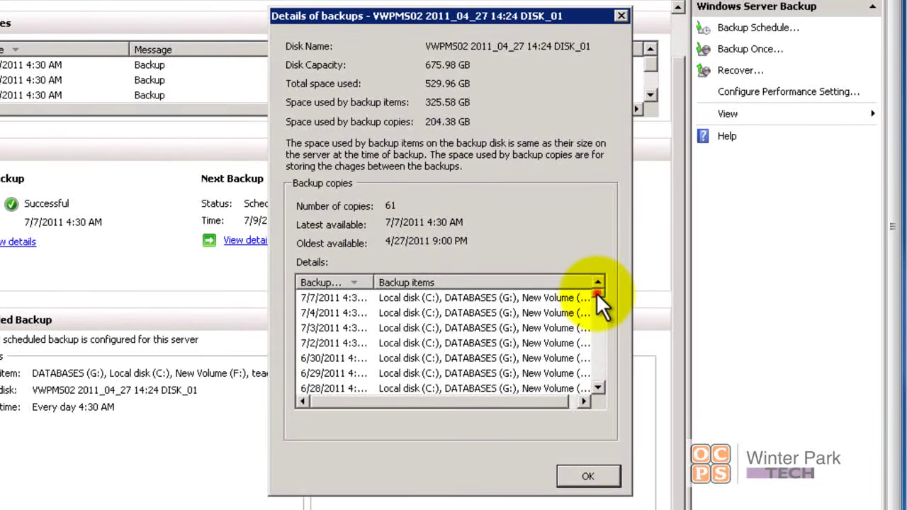
mouse_move(596, 294)
left_mouse_down()
mouse_move(602, 384)
mouse_move(600, 286)
left_mouse_up()
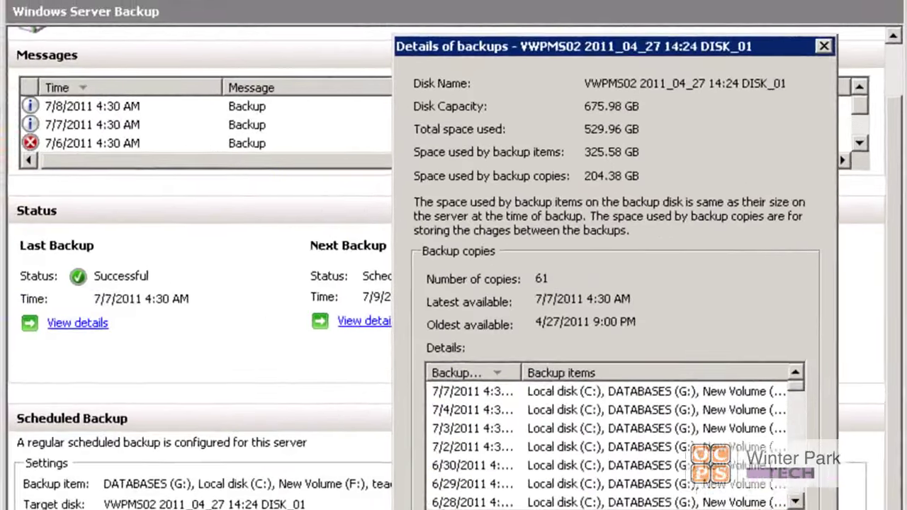
left_click(585, 476)
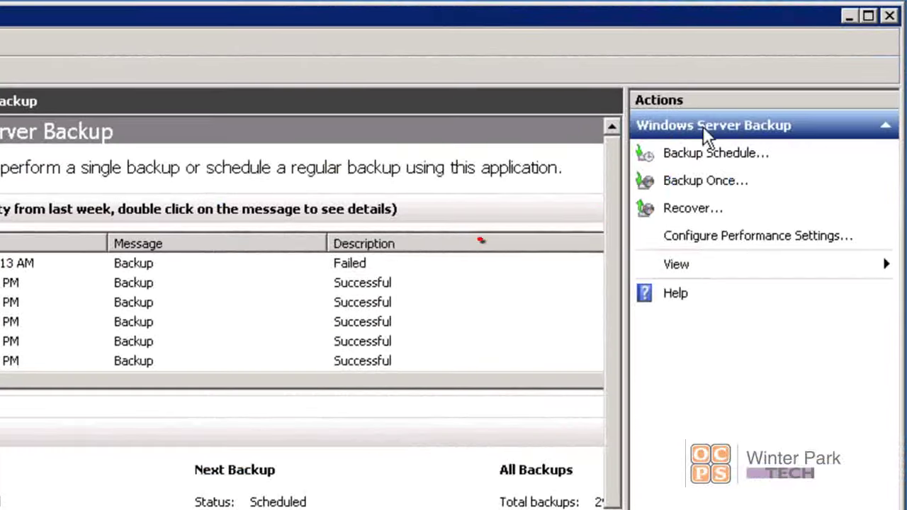
- Apply Faster backup performance in the backup performance settings
left_click(732, 230)
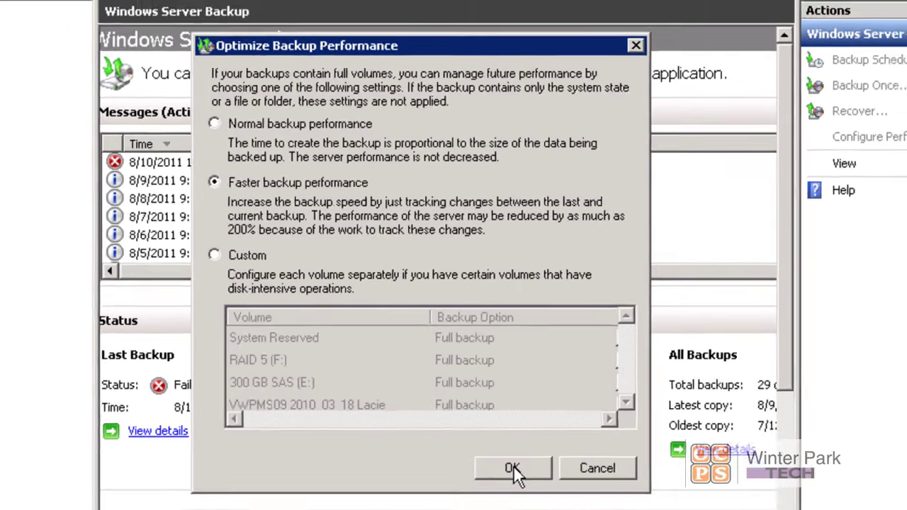
left_click(512, 468)
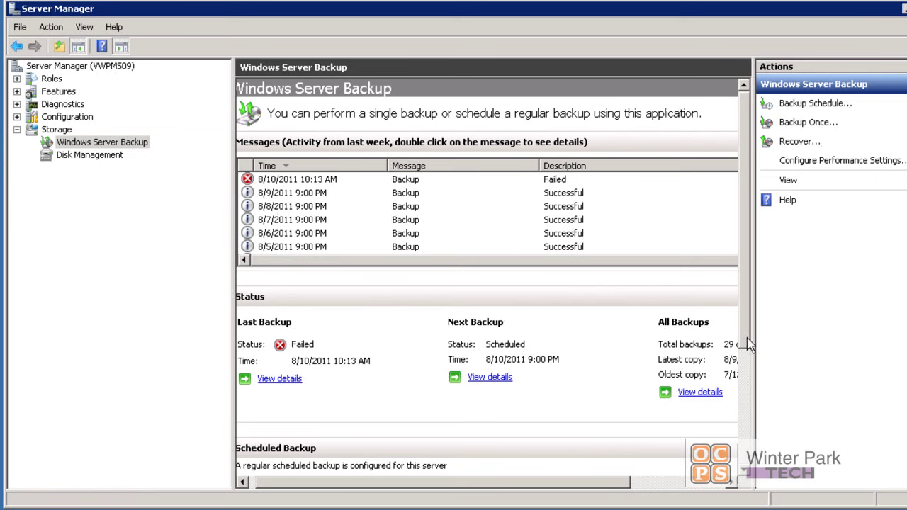
- Modify the existing backup schedule to use the Full server configuration, keeping it at once a day at 9:00 PM
left_click_drag(749, 344, 748, 479)
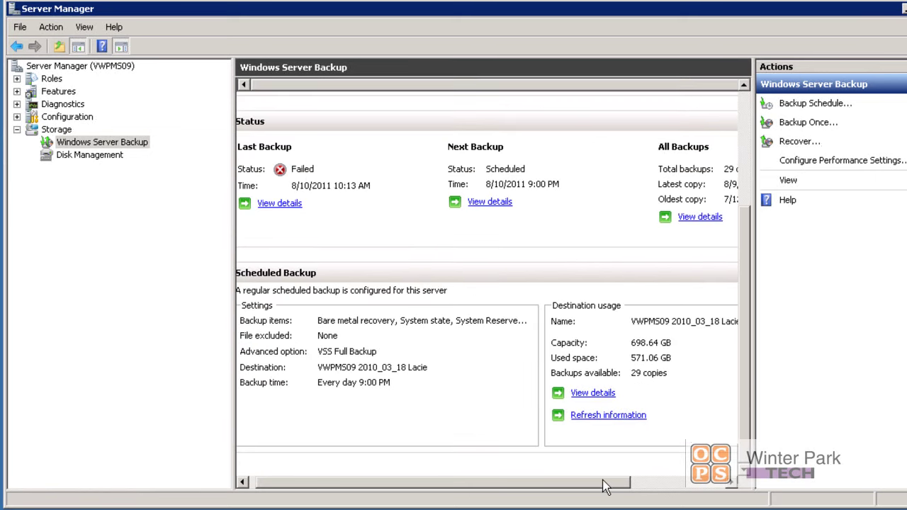
left_click_drag(604, 486, 705, 486)
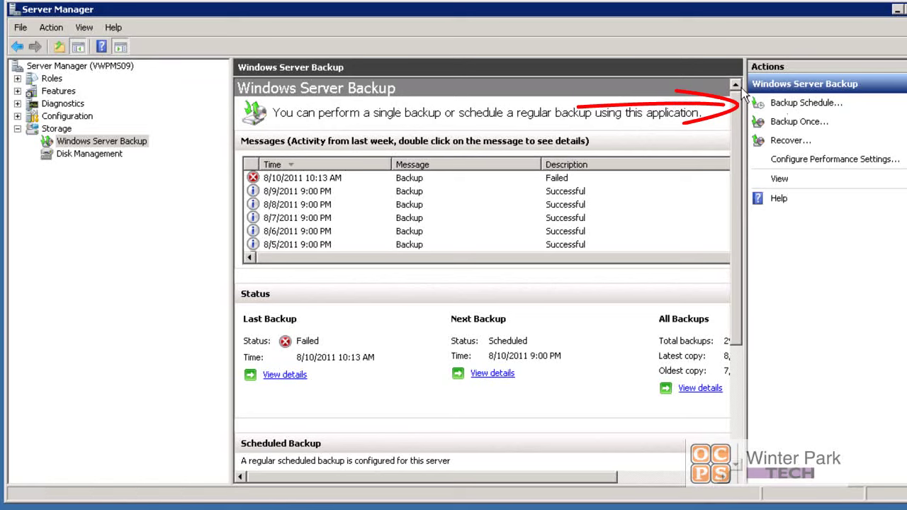
left_click(795, 103)
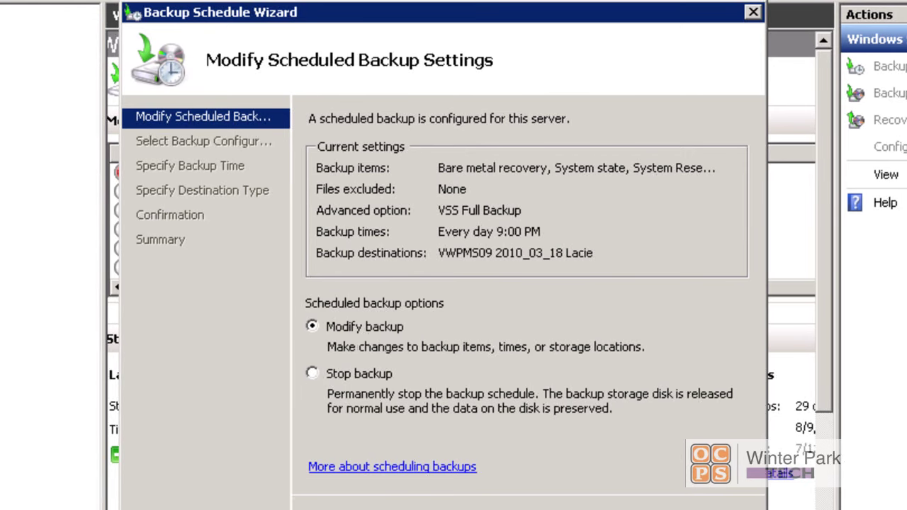
key("Return")
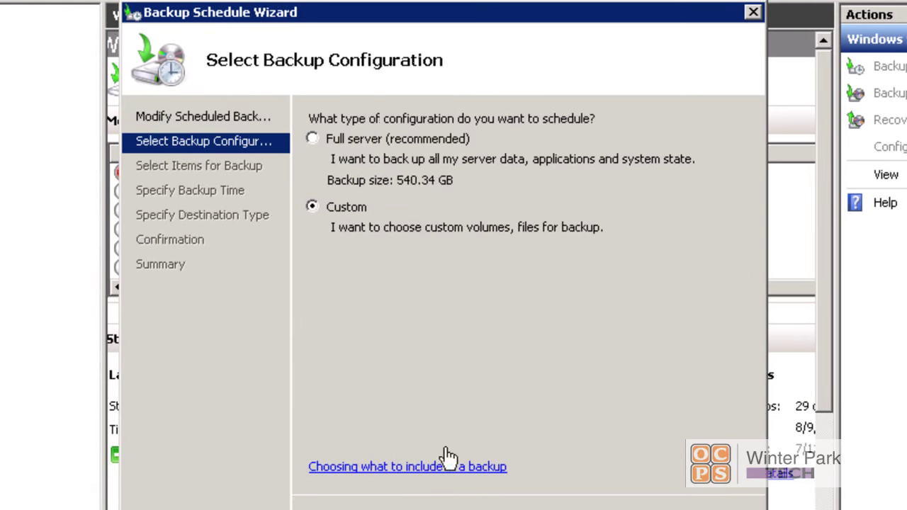
left_click(312, 138)
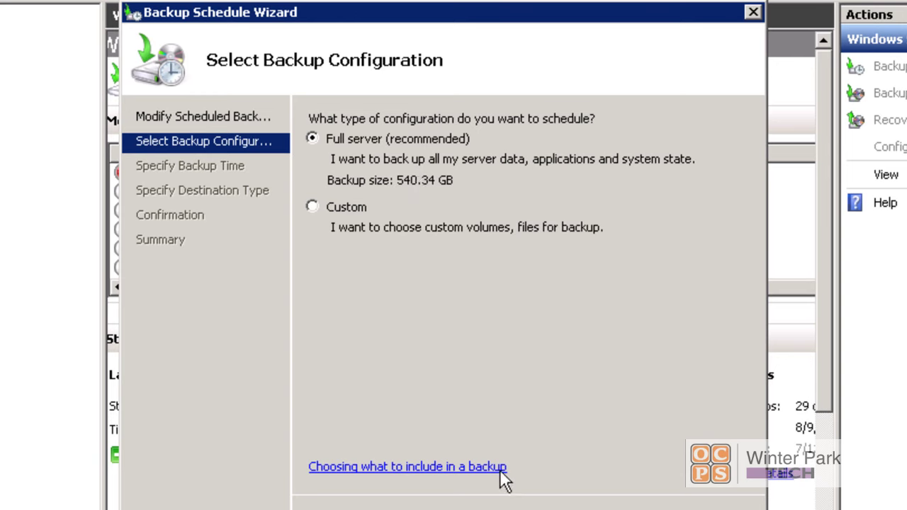
left_click(505, 504)
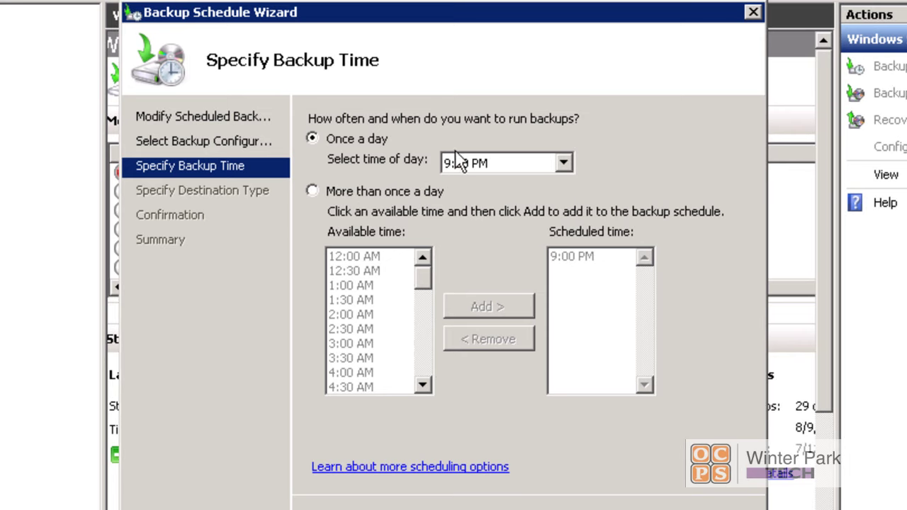
left_click(504, 508)
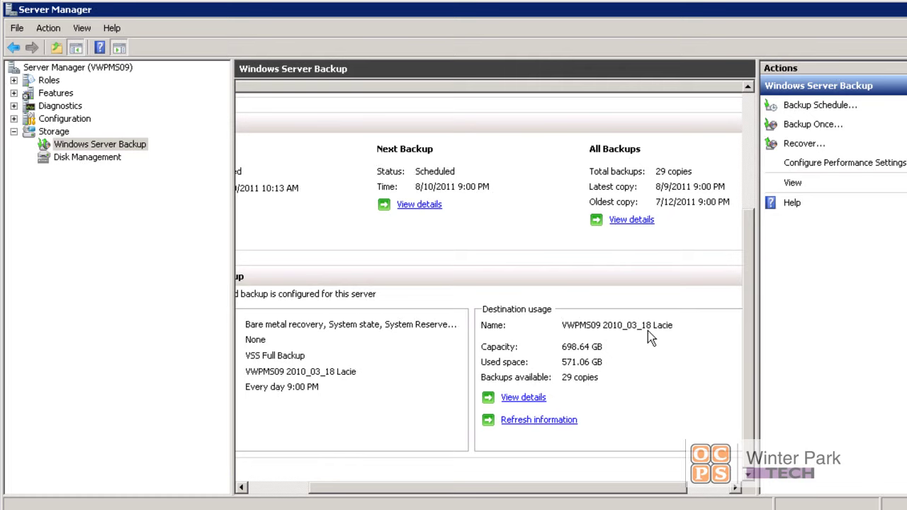
- Examine the server's volumes and physical disks in Disk Management, down to the external backup disk
left_click(96, 160)
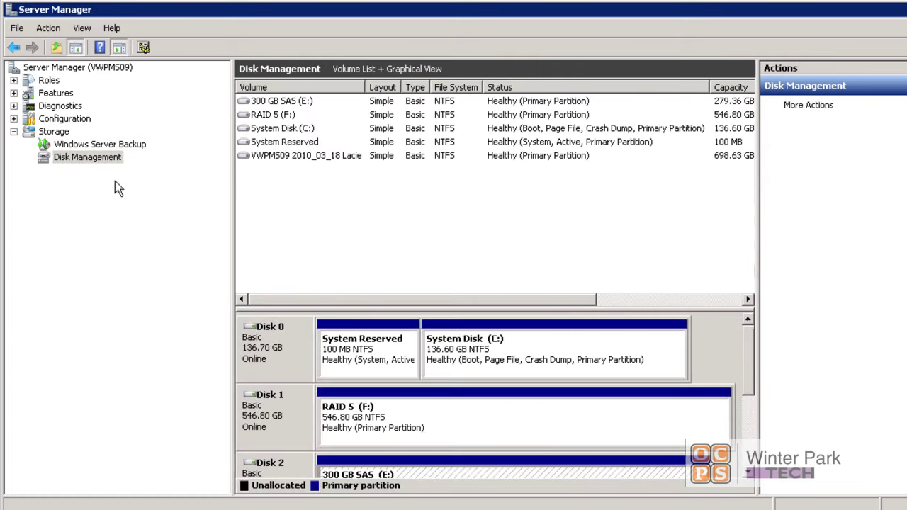
scroll(488, 383, "down", 5)
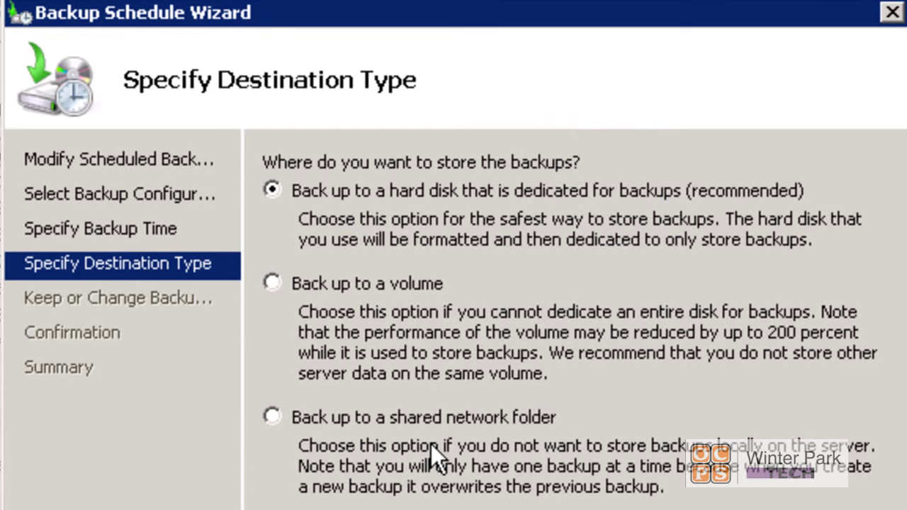
- Accept a dedicated hard disk as the backup destination type and review all available disks without adding any
key("Return")
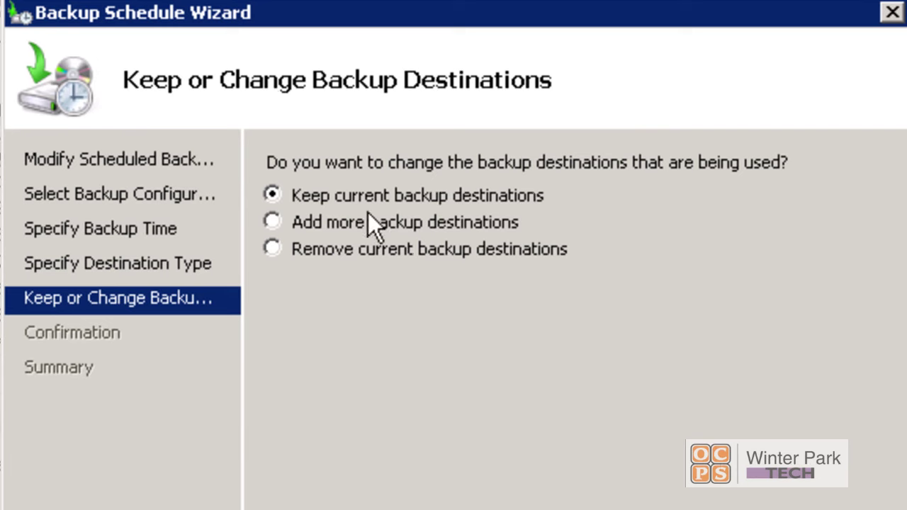
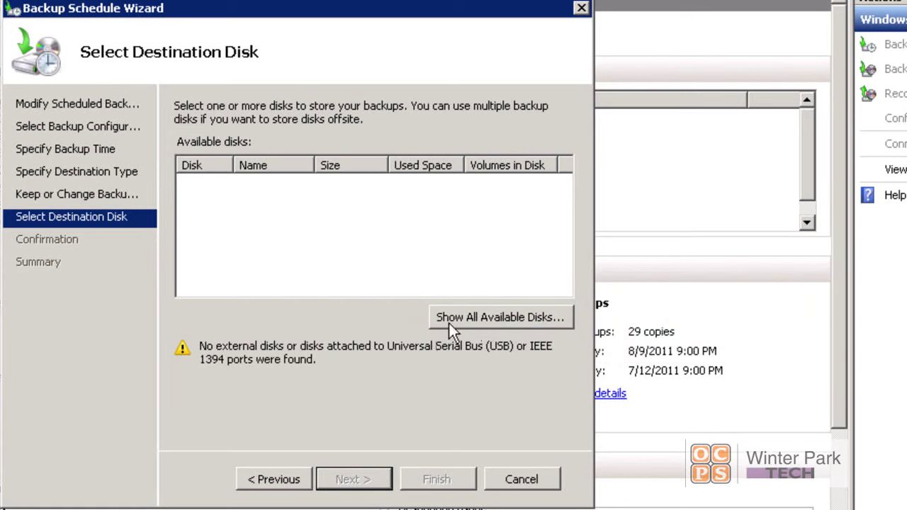
left_click(497, 319)
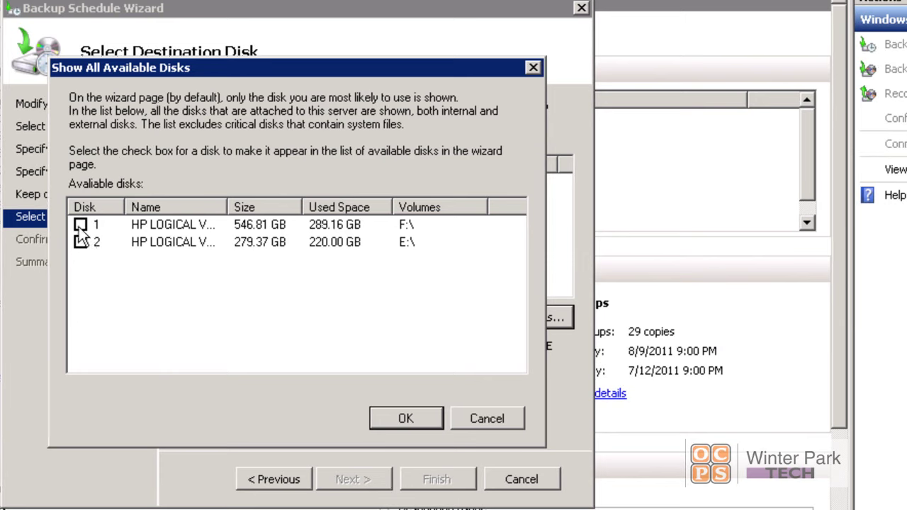
left_click(482, 419)
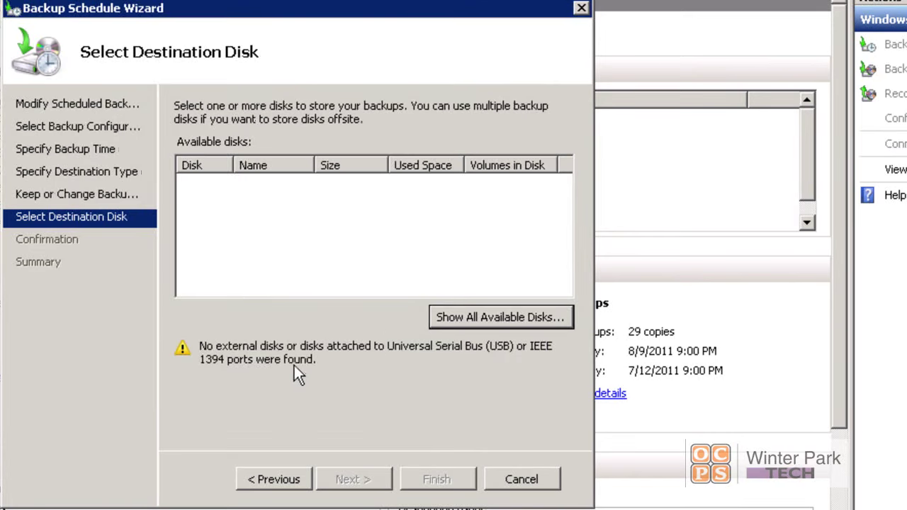
- Return to the backup destination choices and proceed with Keep current backup destinations
key("alt+p")
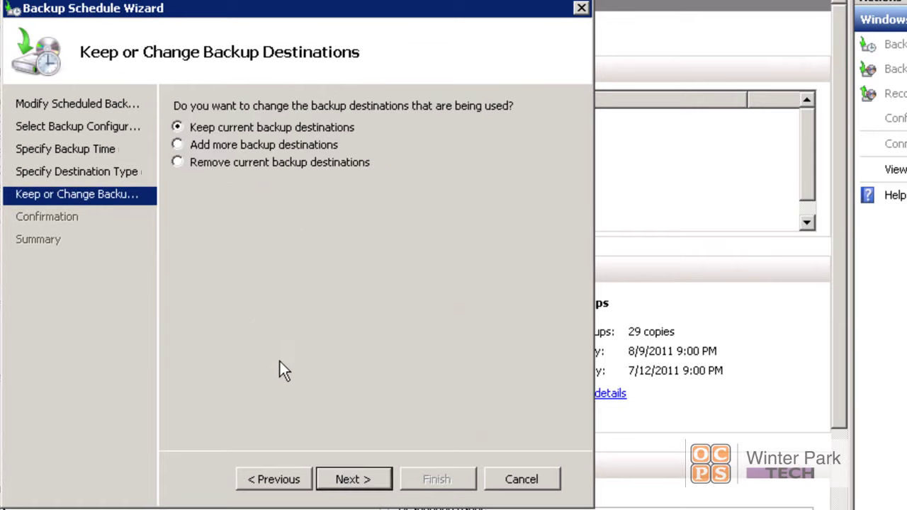
left_click(347, 480)
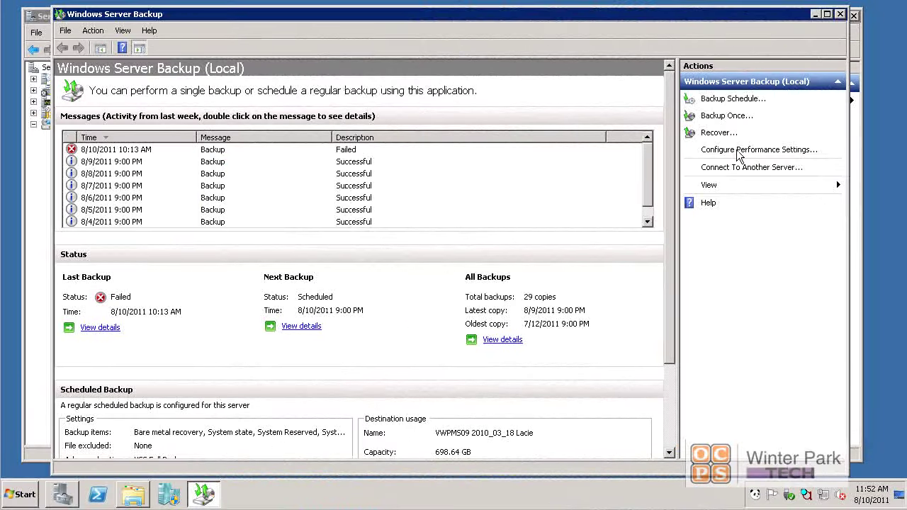
left_click(738, 152)
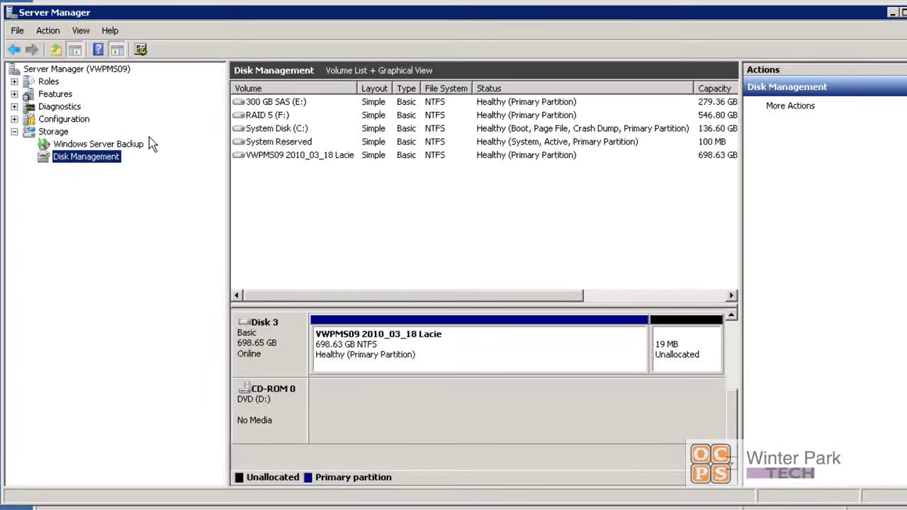
- Review the volume label and space usage of the VWPMS09 2010_03_18 Lacie backup disk in its properties, highlighting the Lacie part of the label
left_click(276, 154)
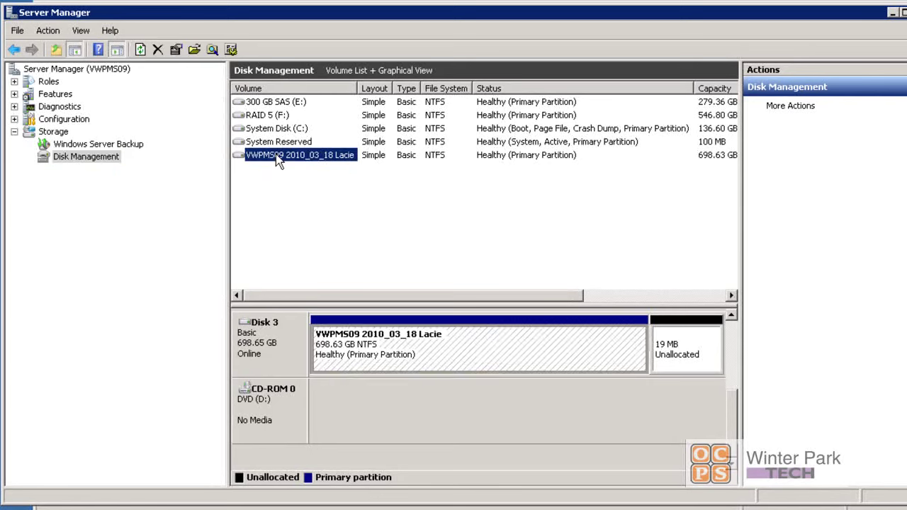
right_click(275, 154)
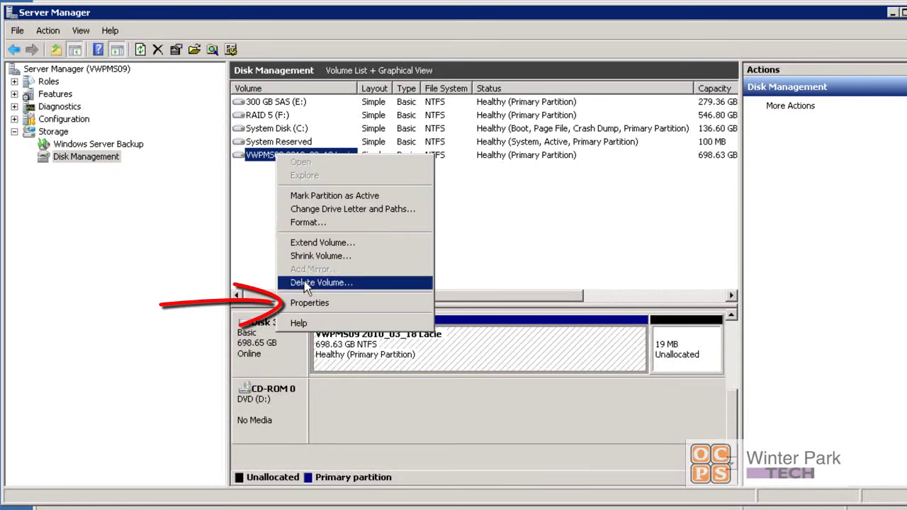
left_click(309, 302)
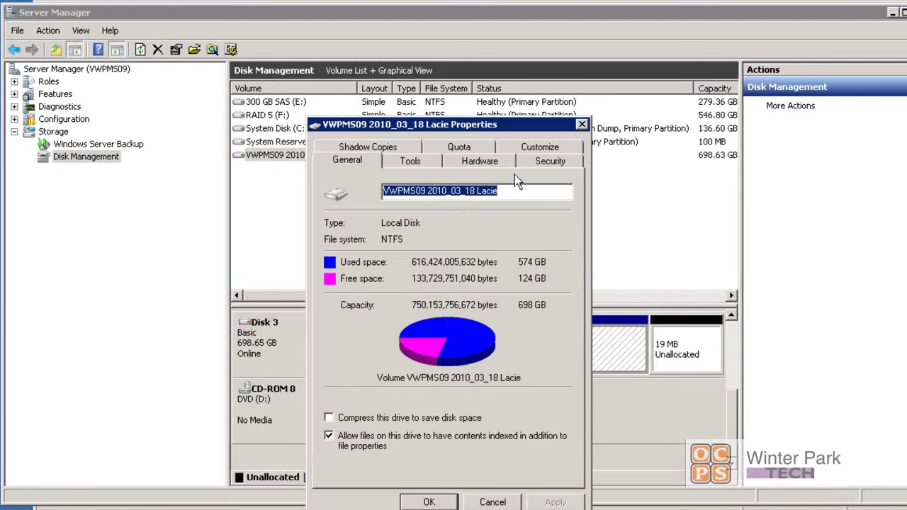
left_click_drag(519, 182, 477, 189)
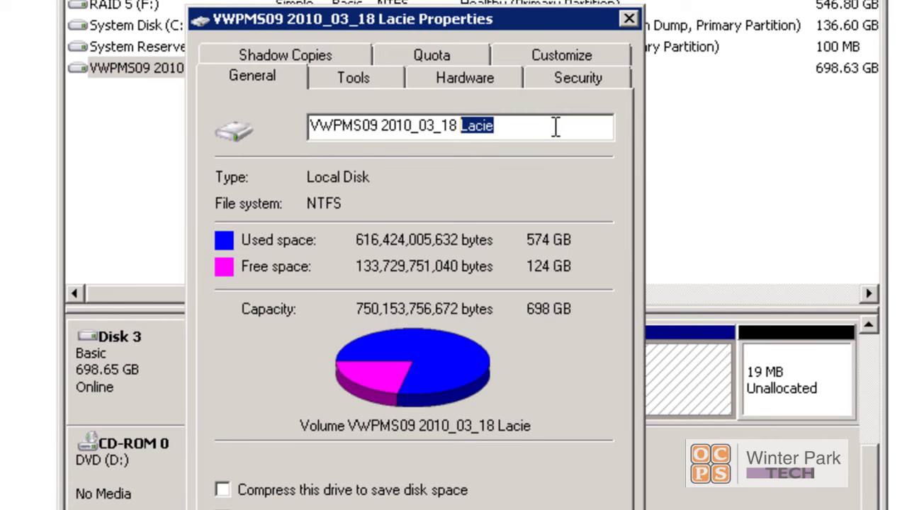
left_click_drag(527, 127, 460, 126)
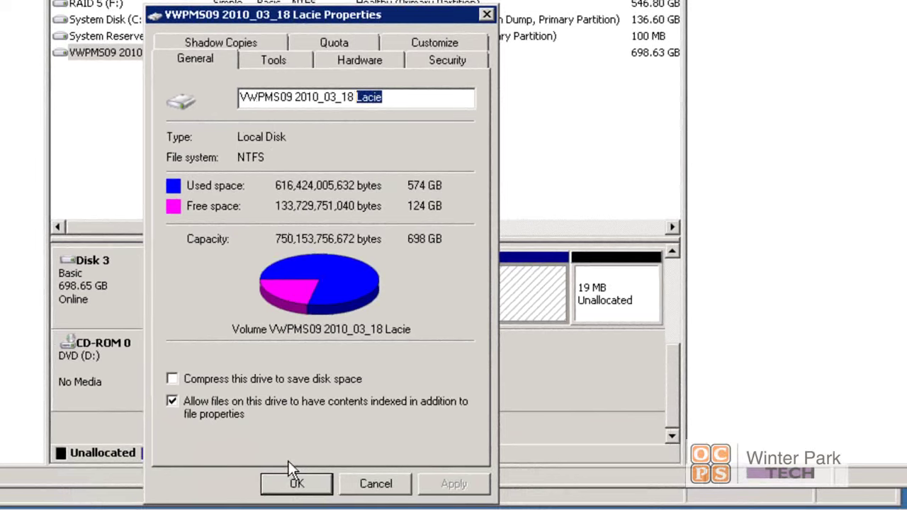
left_click(295, 484)
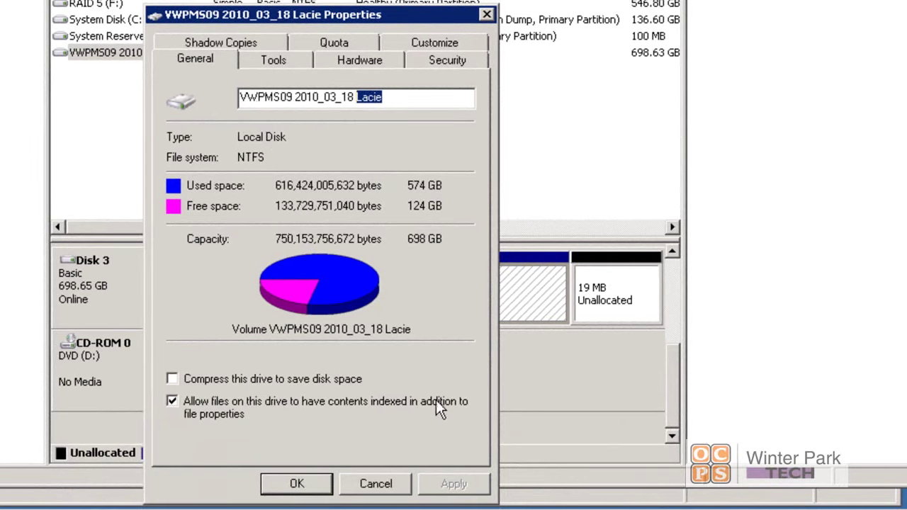